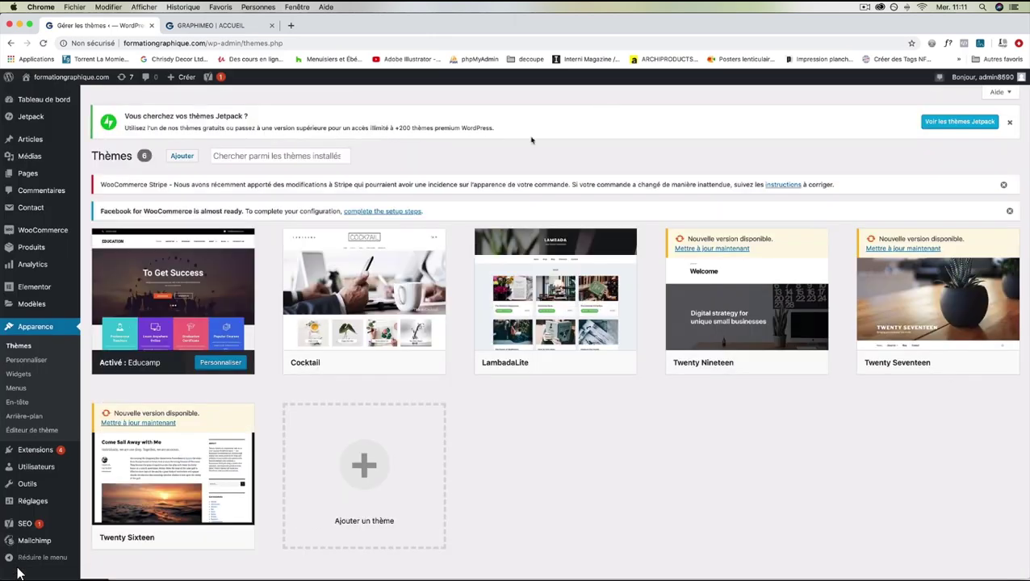
# Open the WordPress page list and review the navigation menu and submenus of the existing GRAPHIMEO site.
pyautogui.click(29, 176)
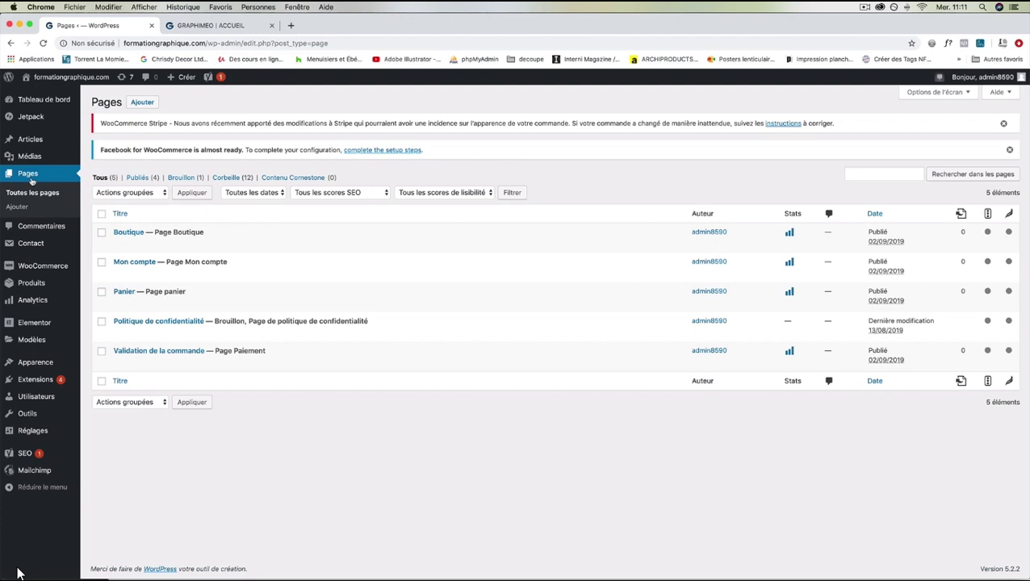
pyautogui.click(242, 25)
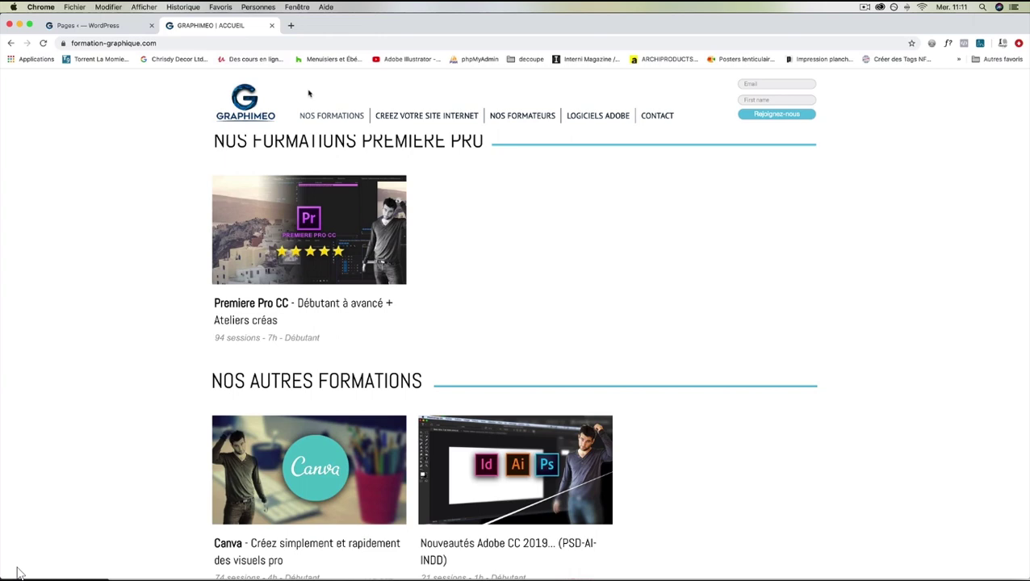
pyautogui.click(332, 116)
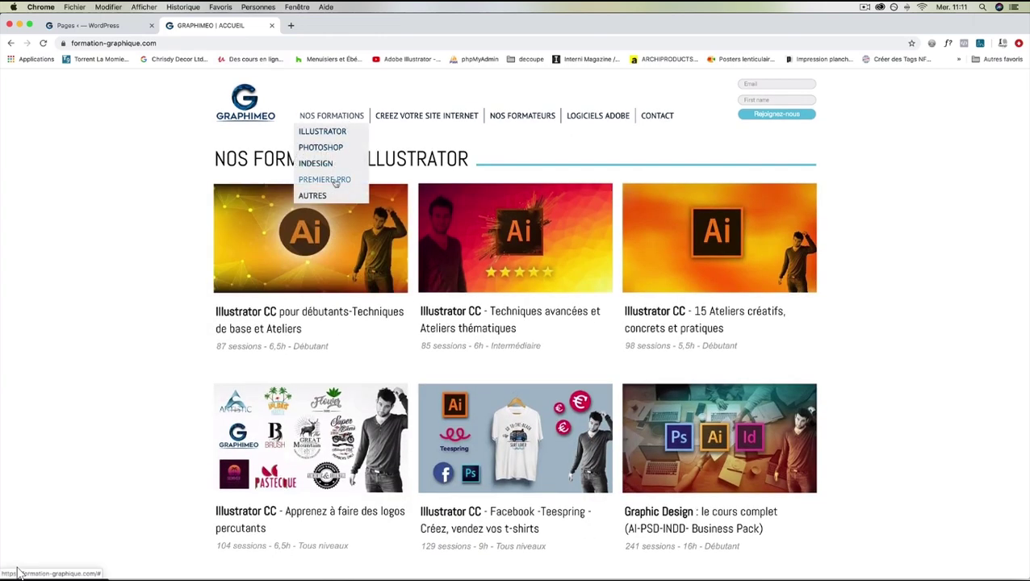
pyautogui.moveTo(413, 126)
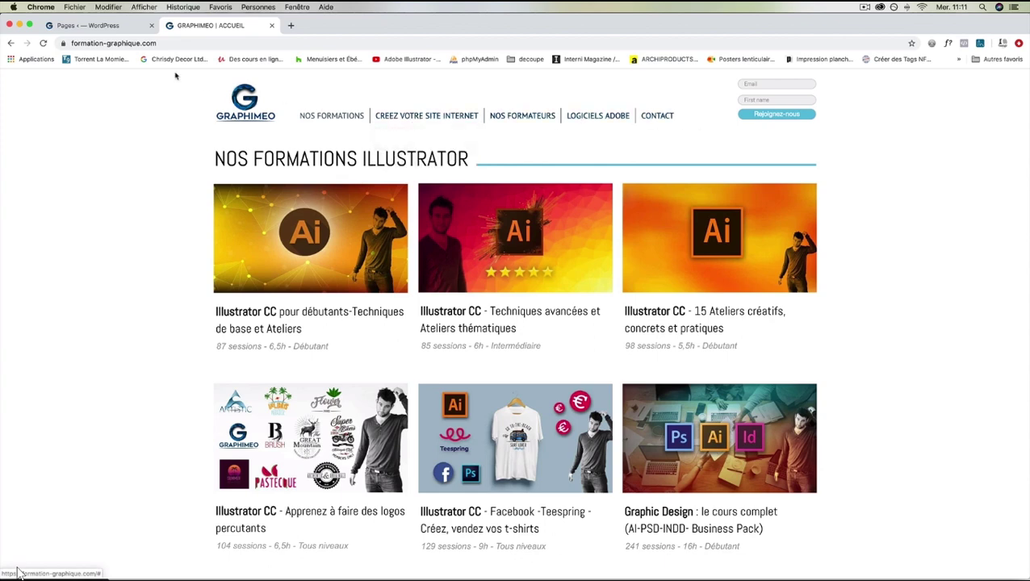
pyautogui.click(96, 25)
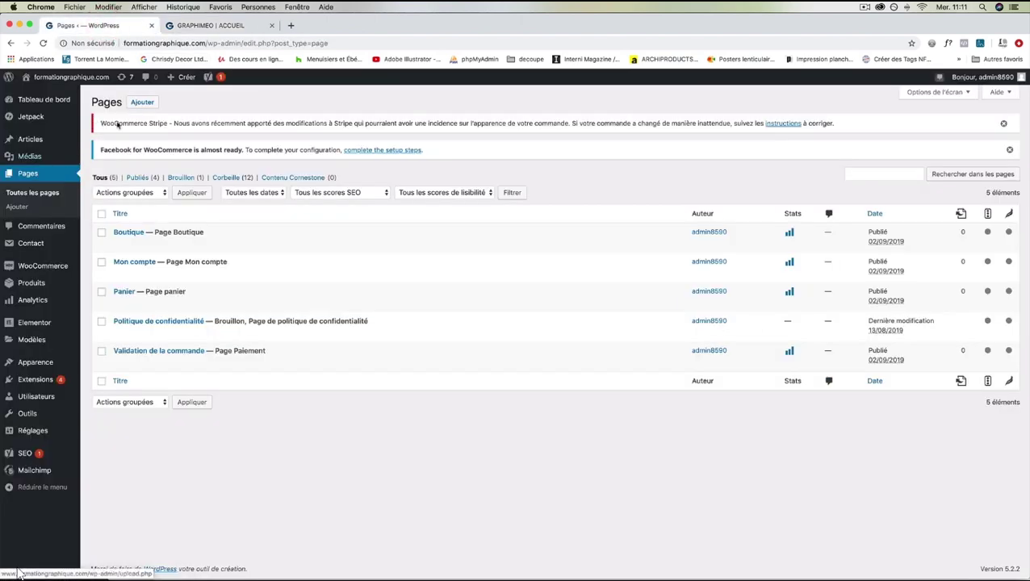
# Add a new page and title it "NOS FORMATEURS", checking the GRAPHIMEO site's navigation menu for reference.
pyautogui.click(142, 102)
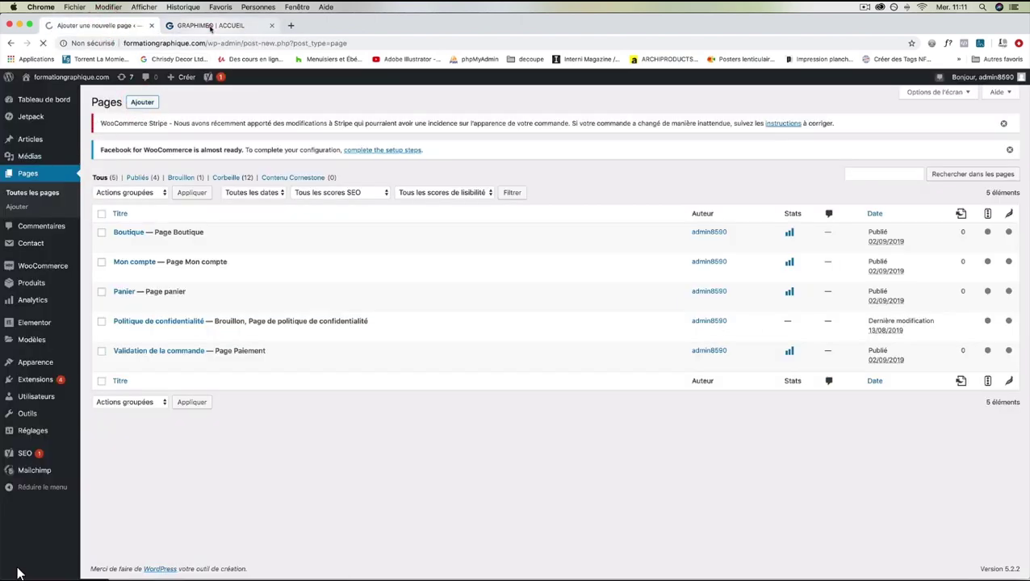
pyautogui.click(208, 25)
pyautogui.moveTo(326, 128)
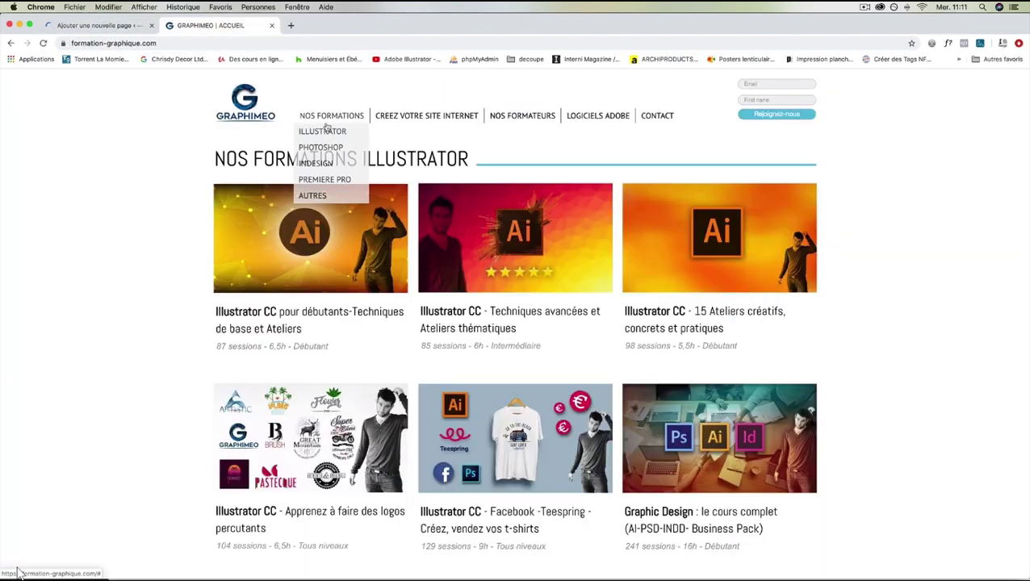
pyautogui.click(103, 25)
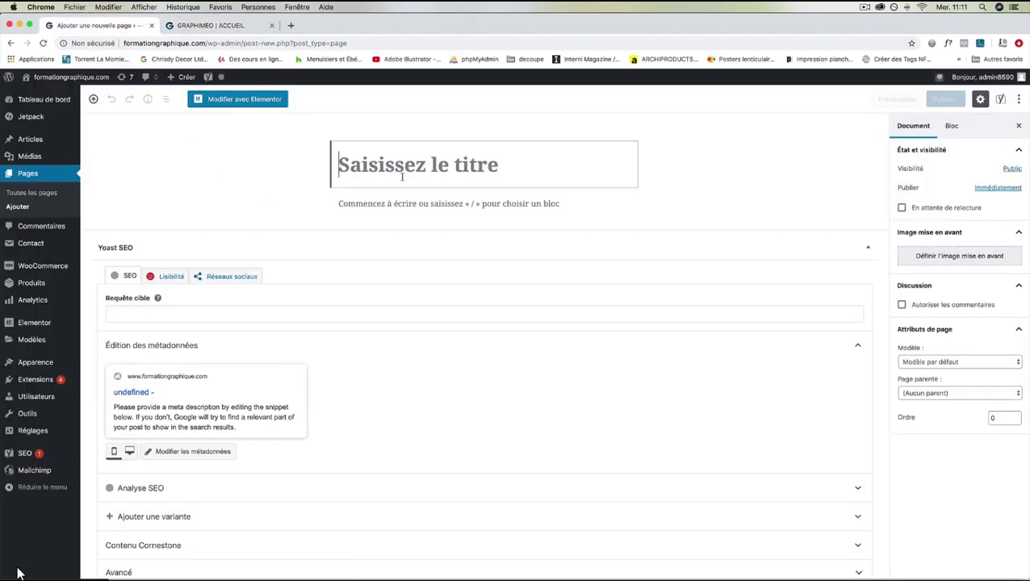
pyautogui.write('NOS F')
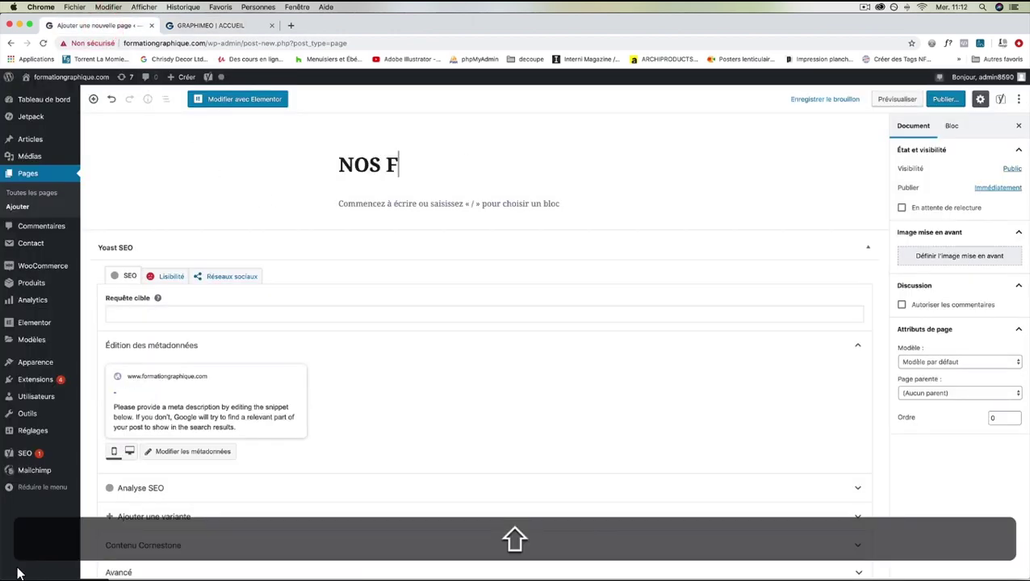
pyautogui.write('ORMATEURS')
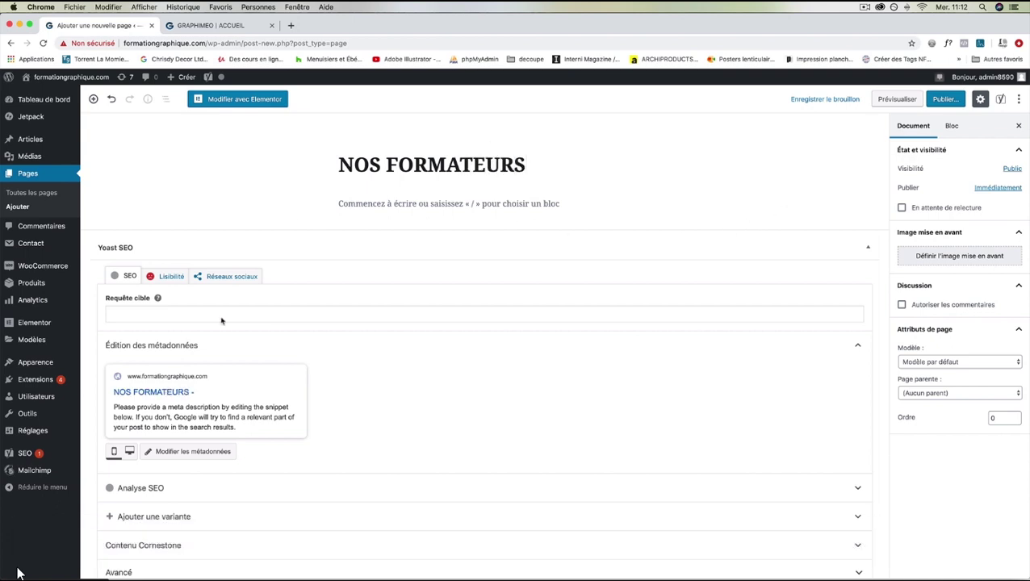
# Change the new page's title to "NOS FORMATIONS" and publish the page.
pyautogui.click(945, 101)
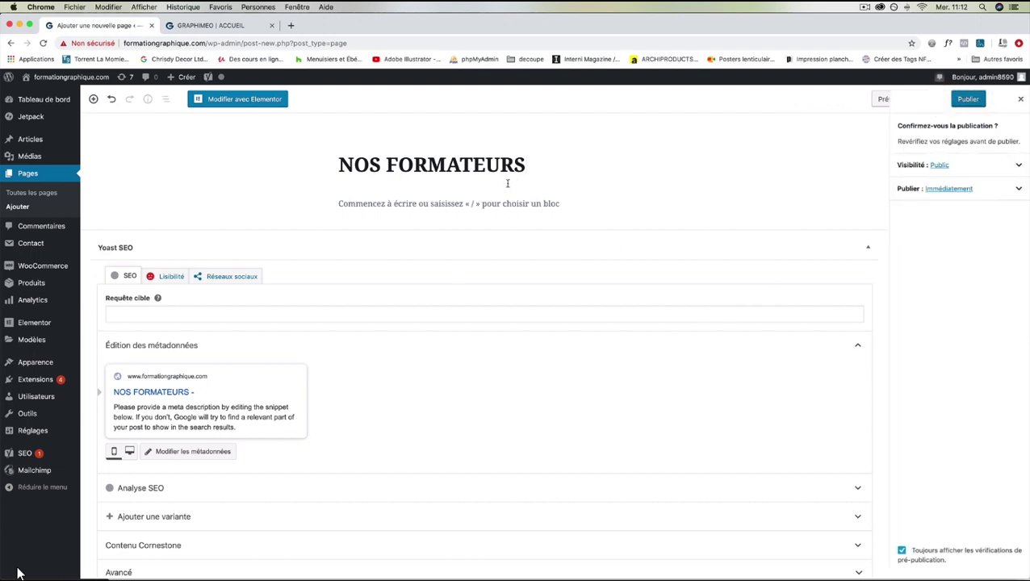
pyautogui.moveTo(466, 165); pyautogui.dragTo(530, 165)
pyautogui.write('ion')
pyautogui.press('BackSpace')
pyautogui.press('BackSpace')
pyautogui.press('BackSpace')
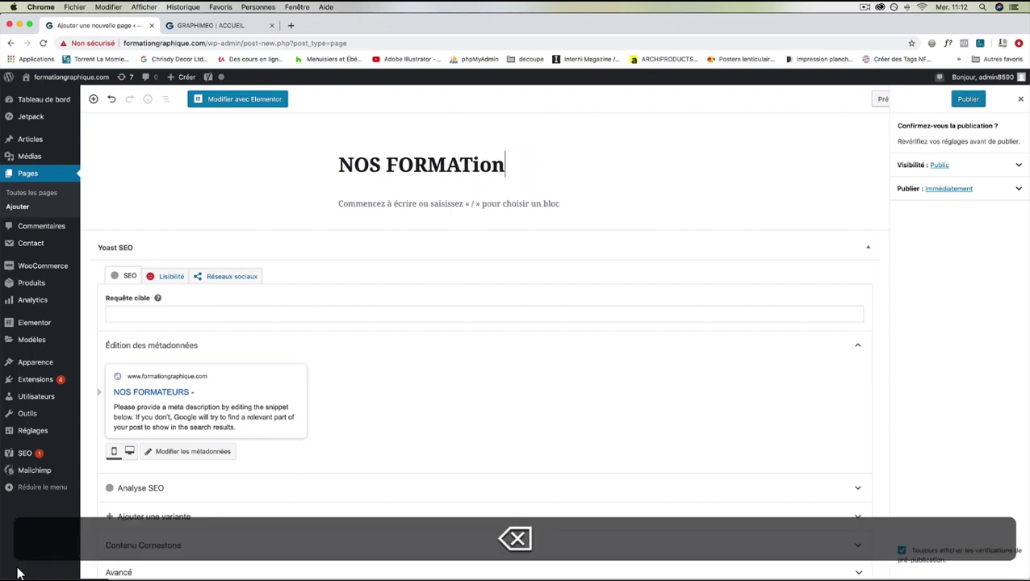
pyautogui.write('IONS')
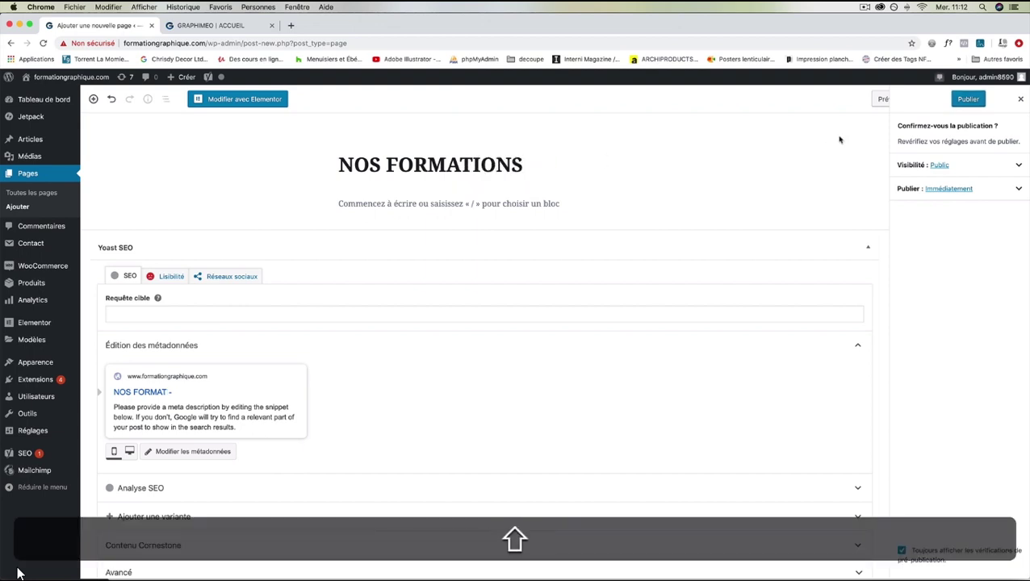
pyautogui.click(966, 99)
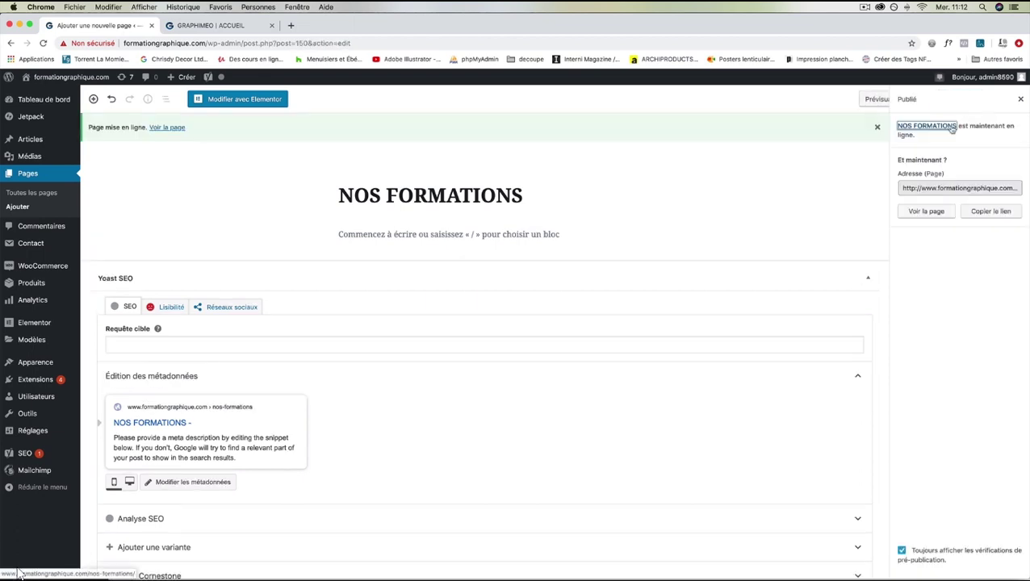
# Add another page titled "PHOTOSHOP", based on the GRAPHIMEO site's training submenu, and publish it.
pyautogui.click(20, 206)
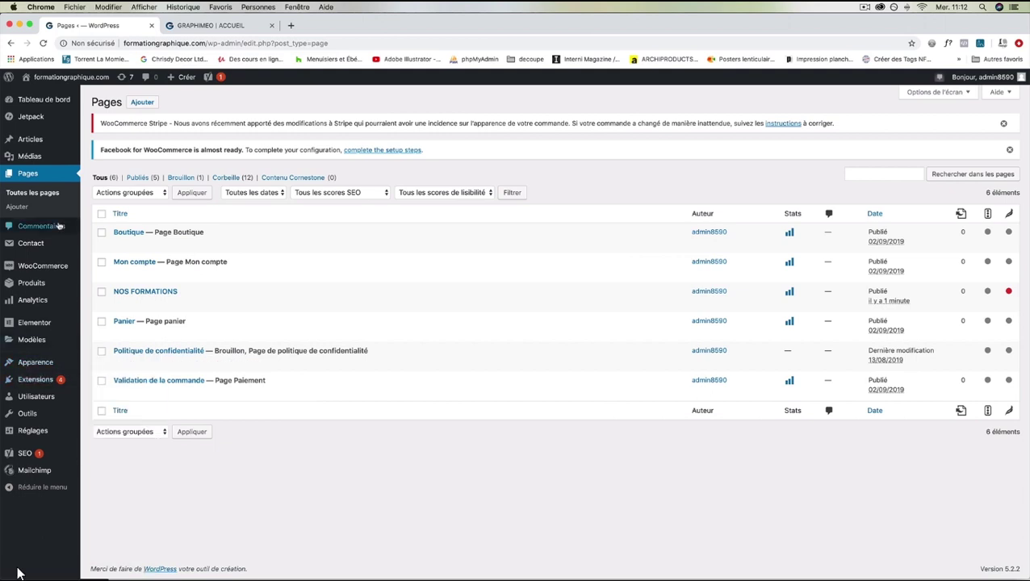
pyautogui.click(17, 207)
pyautogui.click(197, 25)
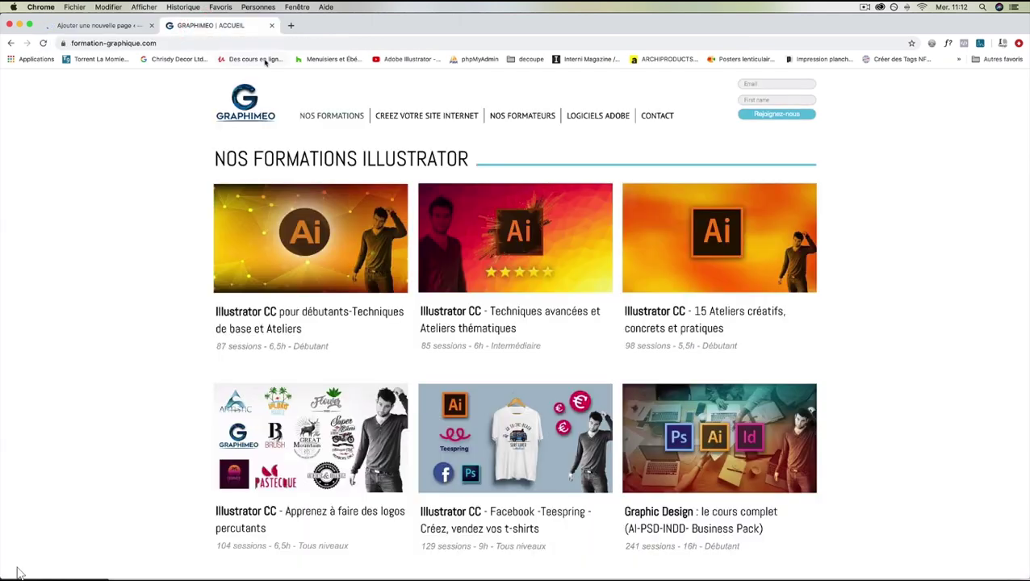
pyautogui.moveTo(327, 116)
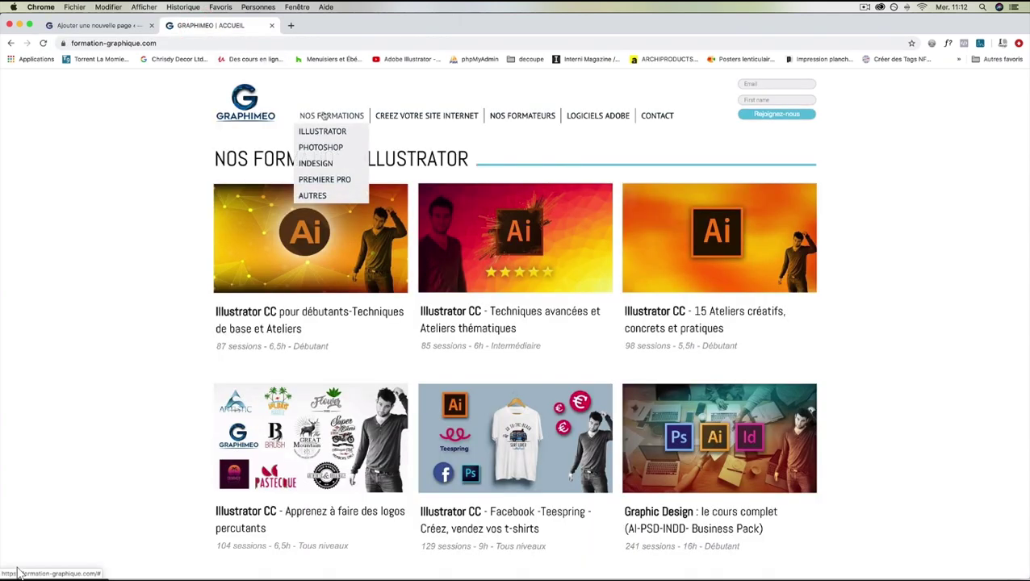
pyautogui.hotkey('ctrl', 'Tab')
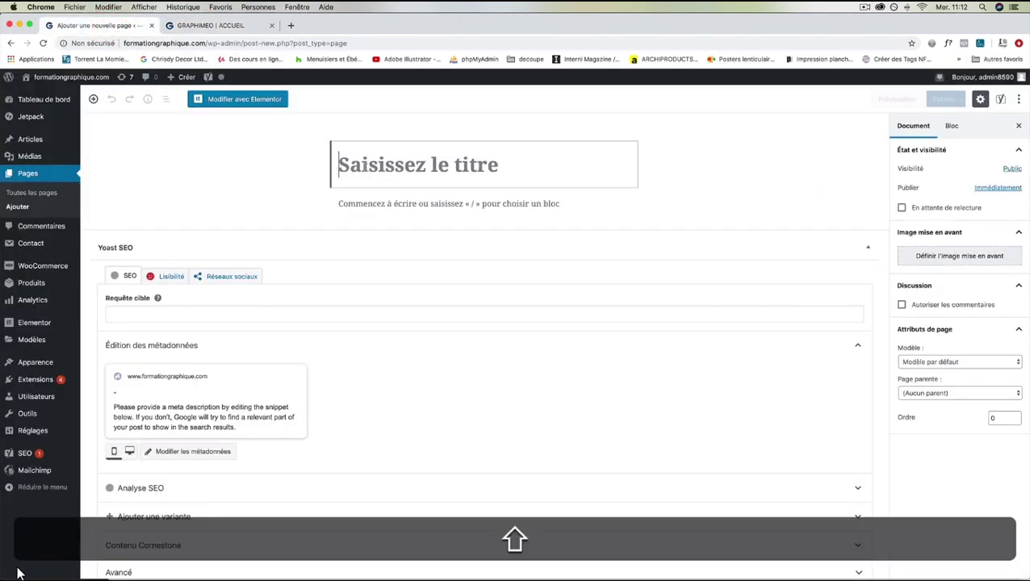
pyautogui.write('PHOTOSHOP')
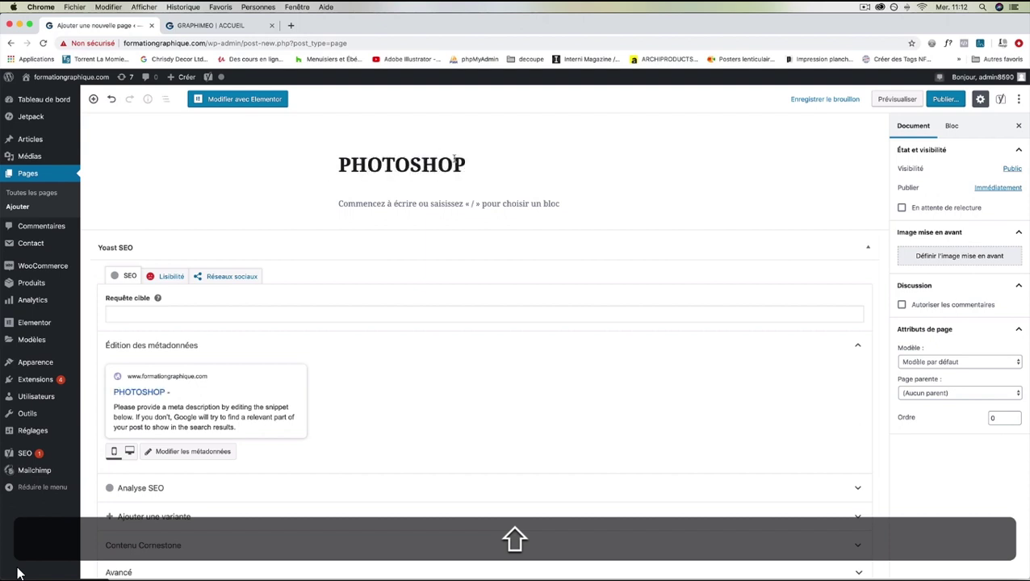
pyautogui.click(945, 98)
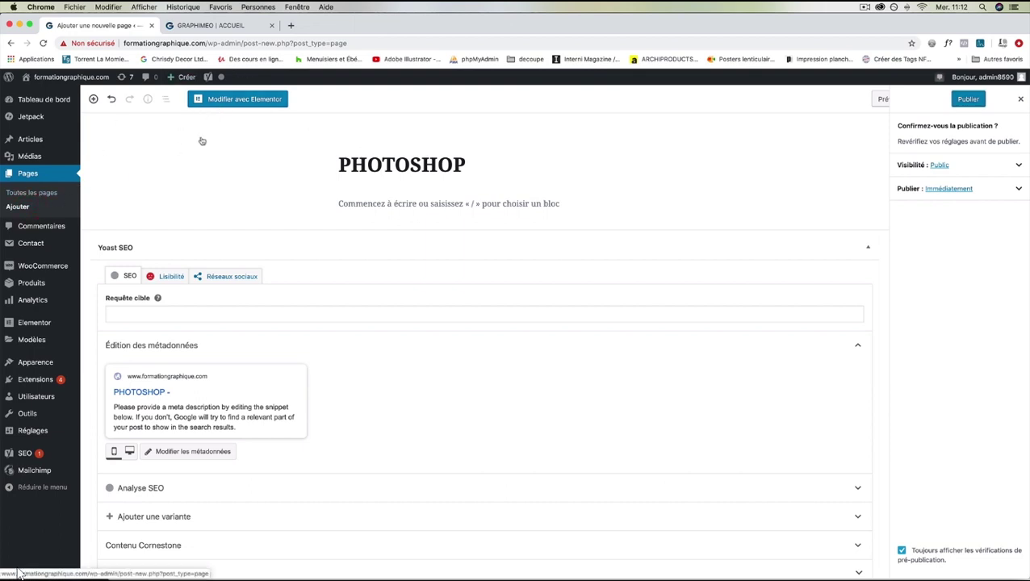
pyautogui.click(17, 206)
pyautogui.click(539, 199)
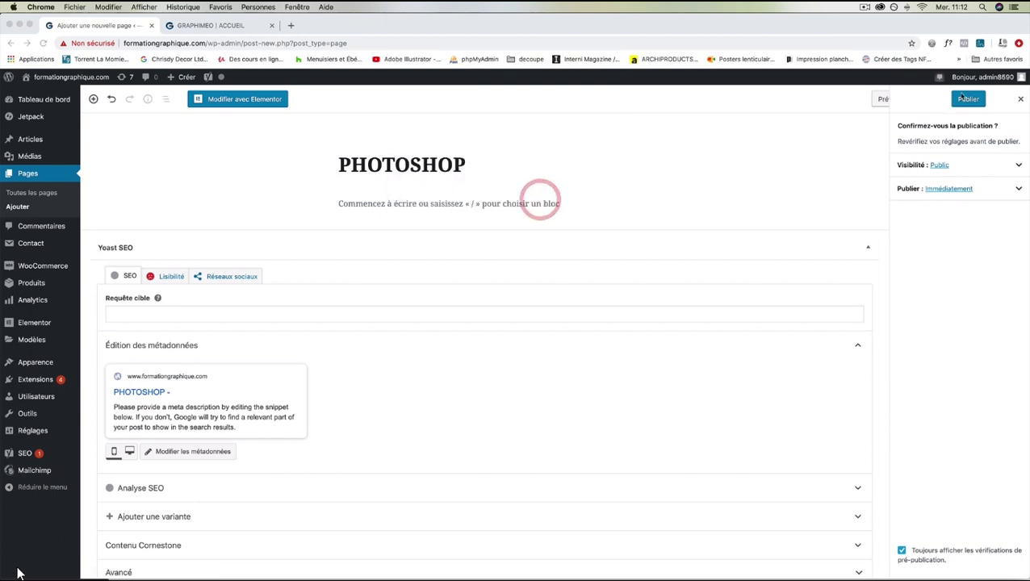
pyautogui.click(966, 98)
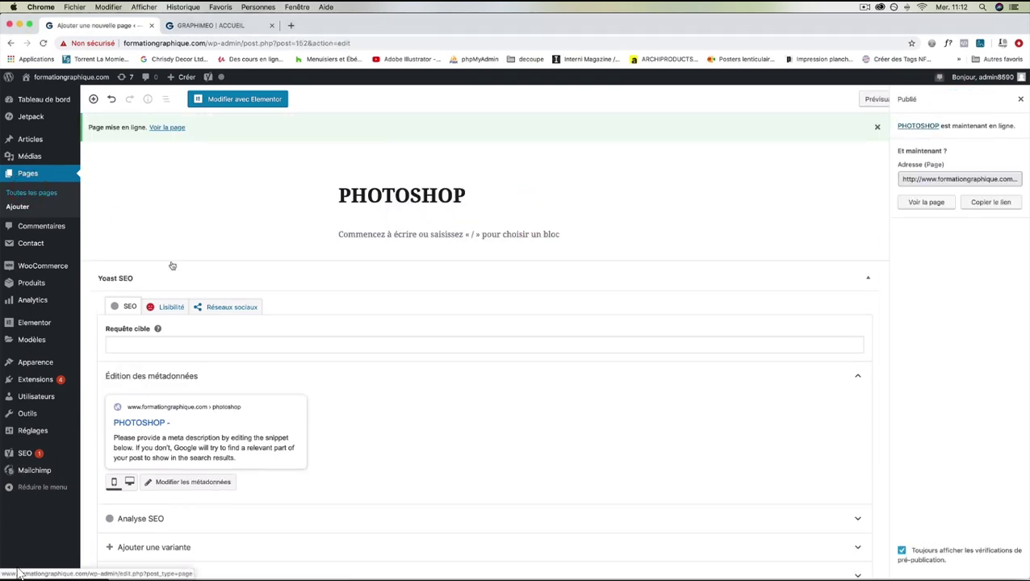
# Add a new page titled "ILLUSTRATOR" from the page list and publish it.
pyautogui.click(32, 192)
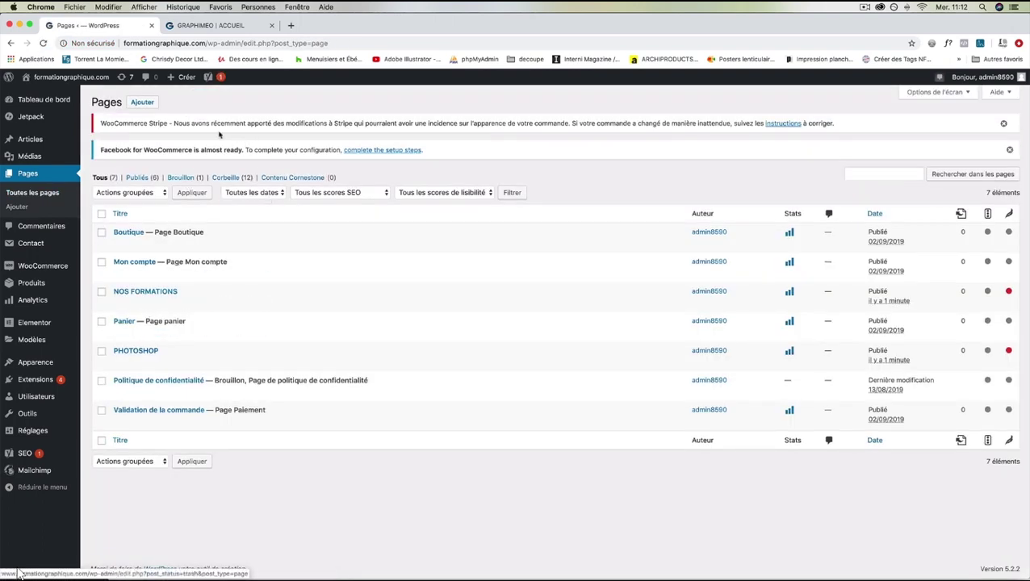
pyautogui.click(143, 103)
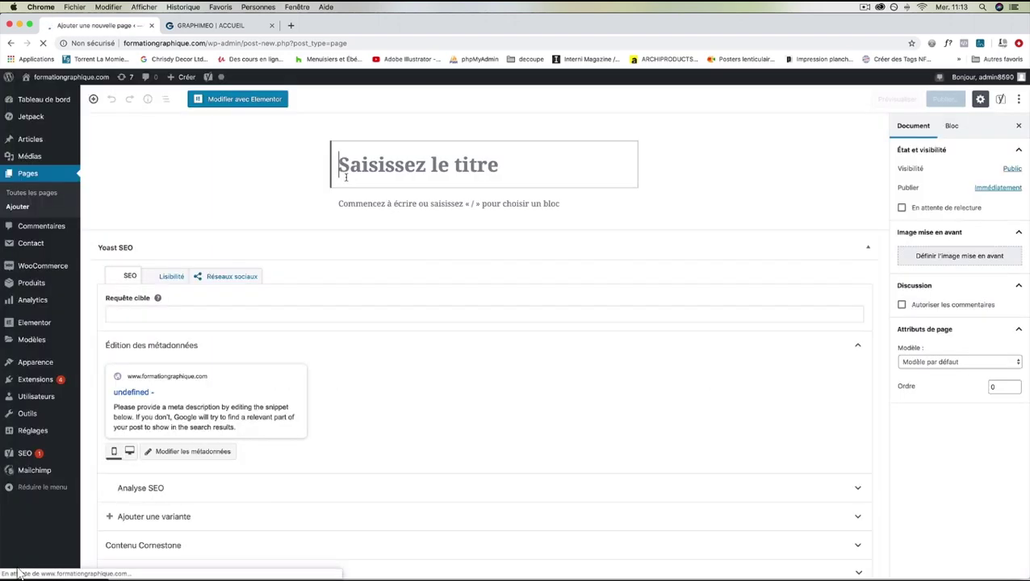
pyautogui.write('ILLUSTRATOR')
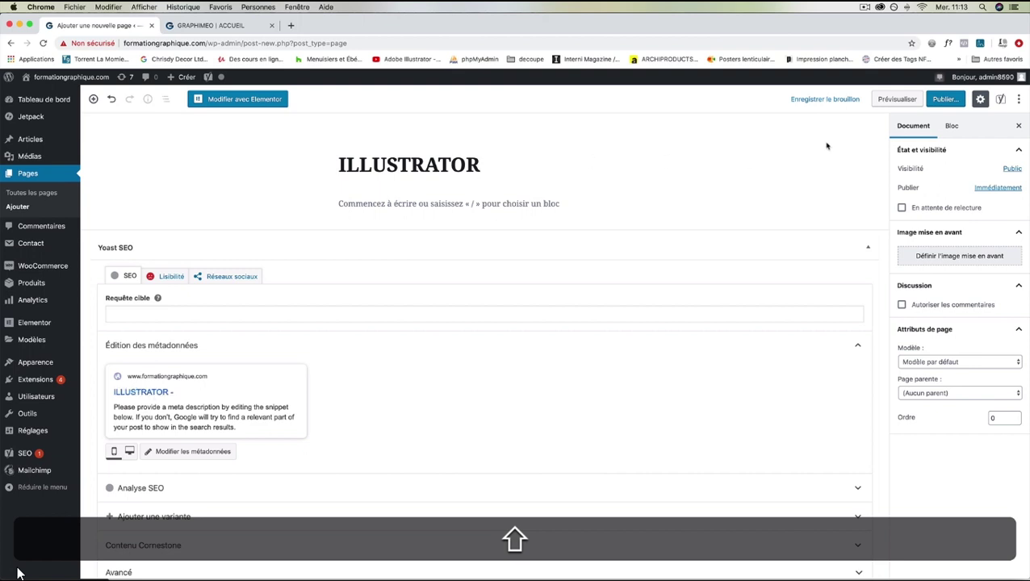
pyautogui.click(945, 99)
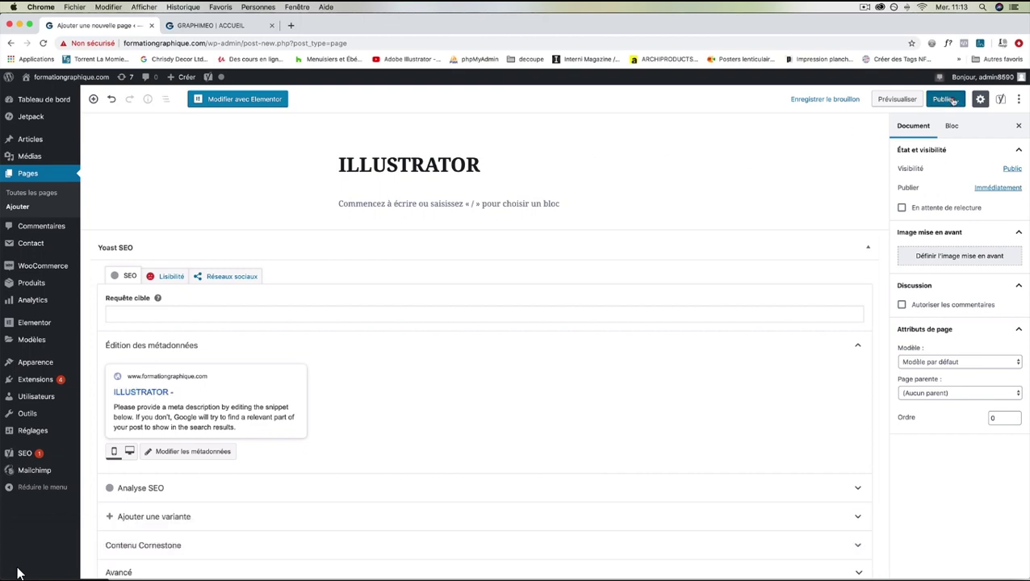
pyautogui.click(958, 99)
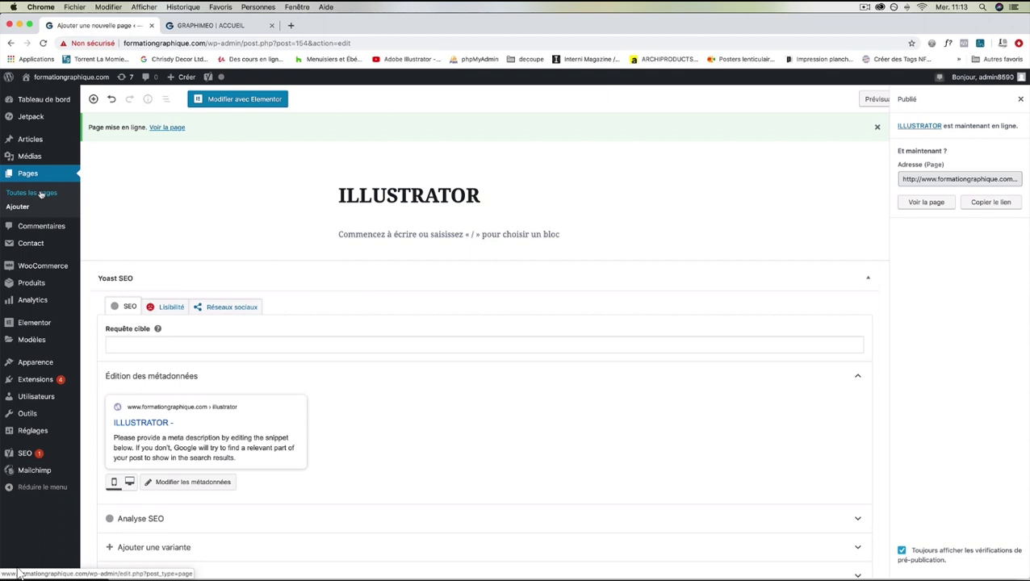
# Add a new page titled "INDESIGN" from the page list and publish it.
pyautogui.click(40, 194)
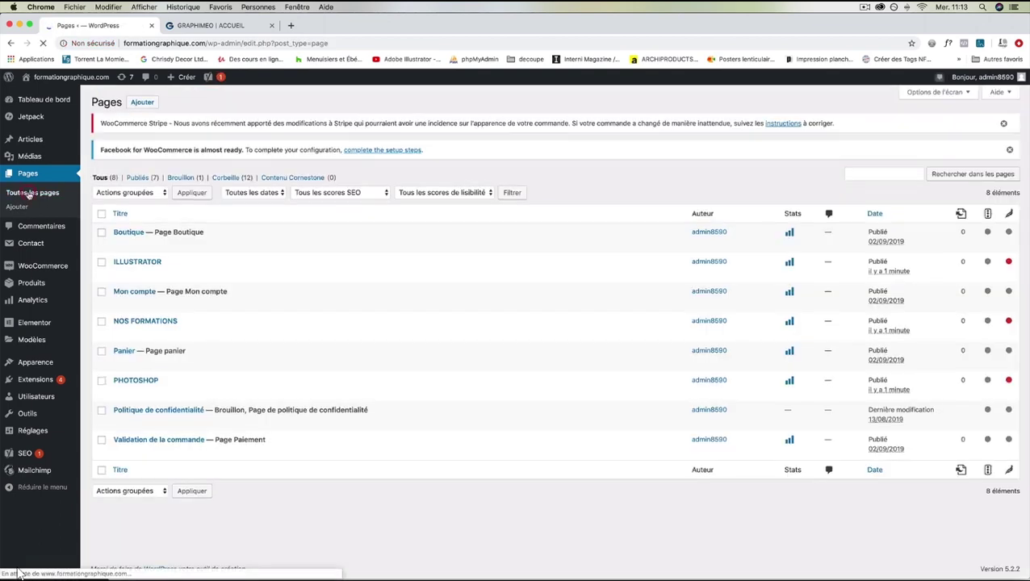
pyautogui.click(142, 102)
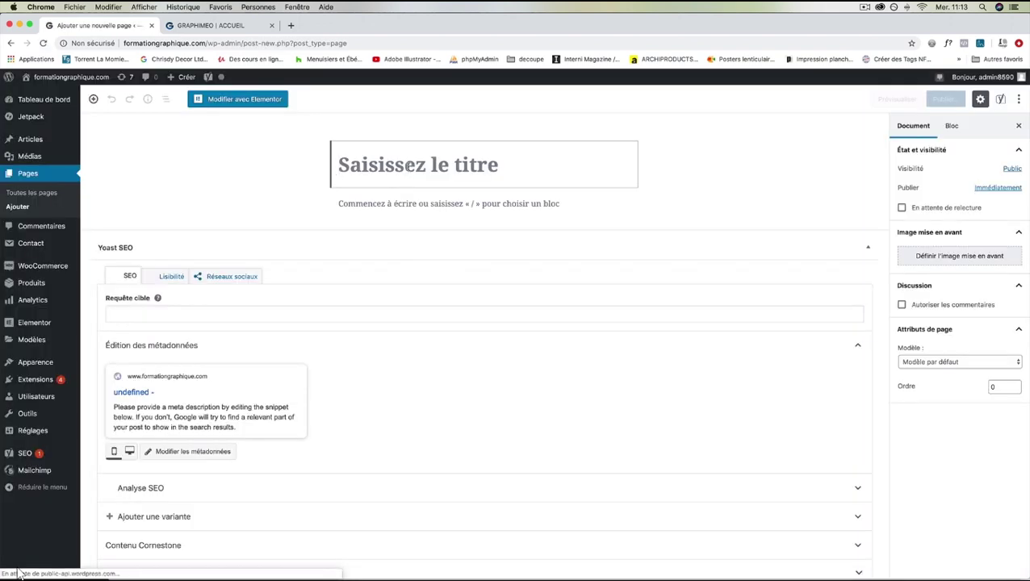
pyautogui.write('INDESIGN')
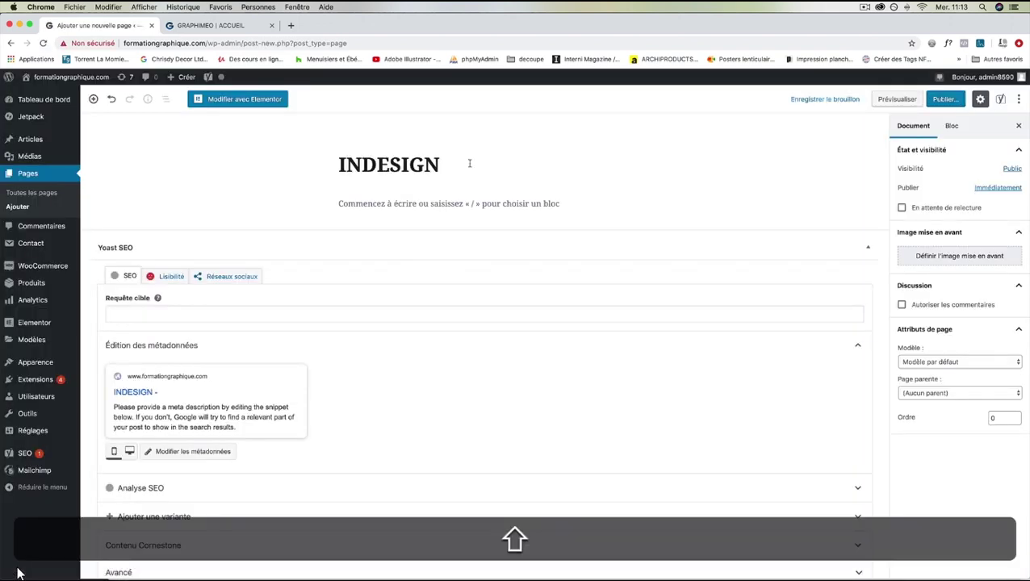
pyautogui.click(941, 98)
pyautogui.click(956, 99)
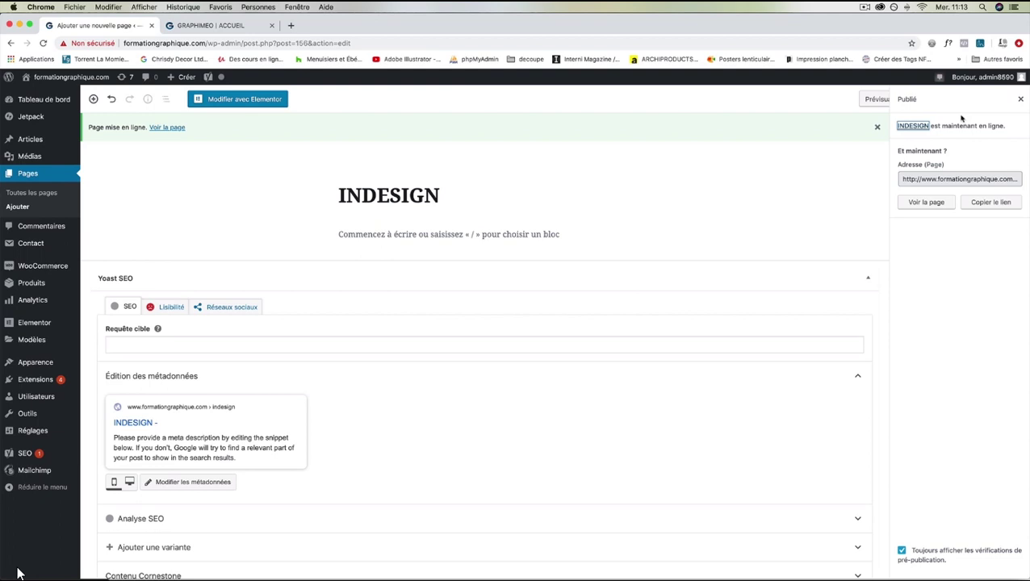
# Add a new page titled "CRÉEZ VOTRE INTERNET", based on the GRAPHIMEO site's navigation menu, and publish it.
pyautogui.click(17, 207)
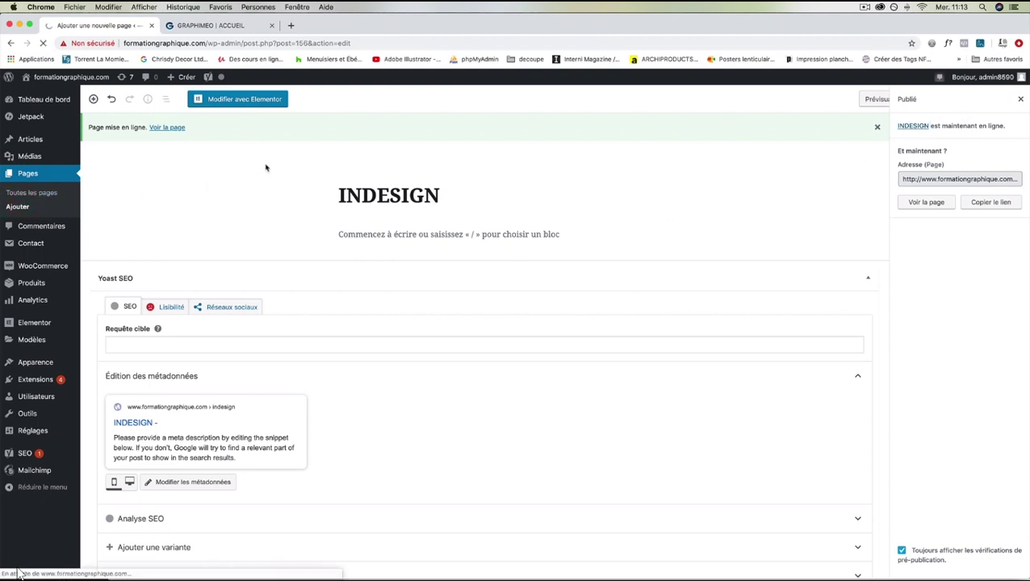
pyautogui.click(218, 25)
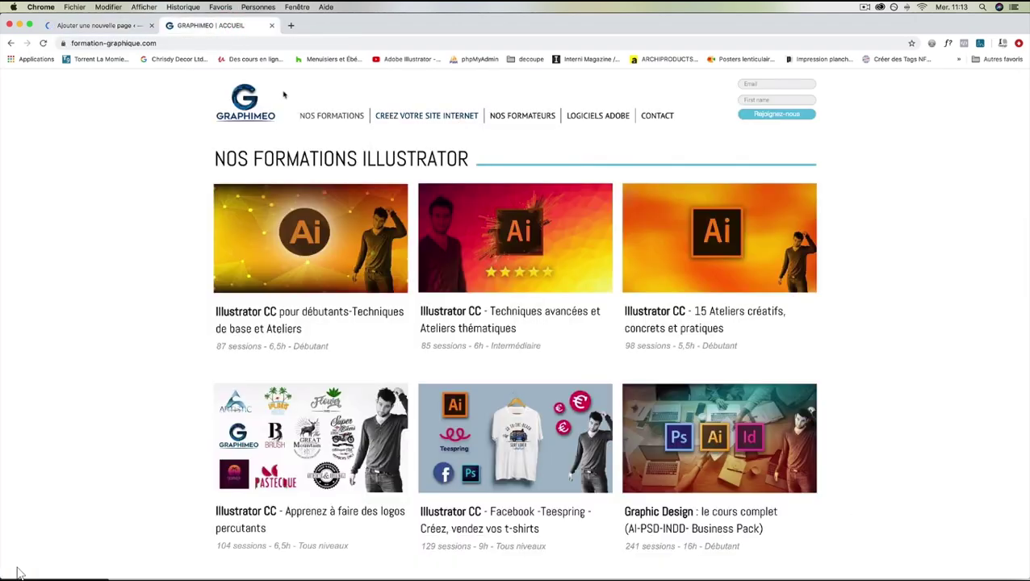
pyautogui.hotkey('ctrl', 'shift', 'Tab')
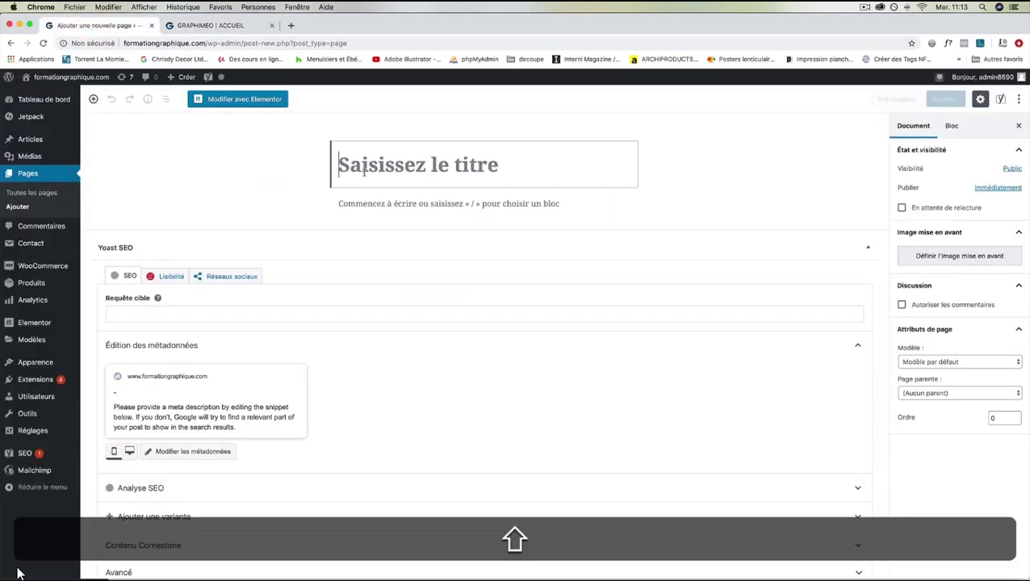
pyautogui.write('CR')
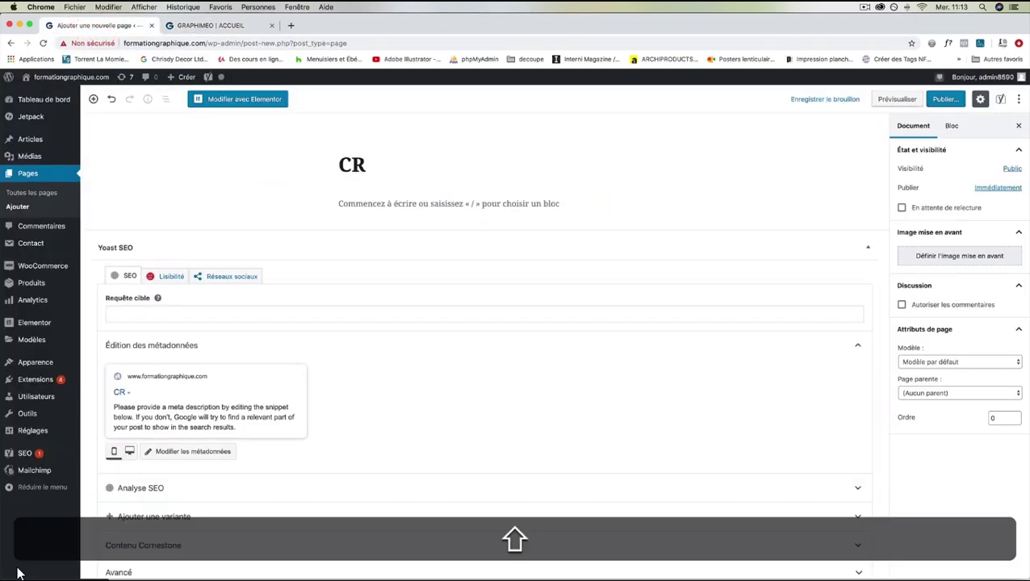
pyautogui.write('ÉEZ VOTR')
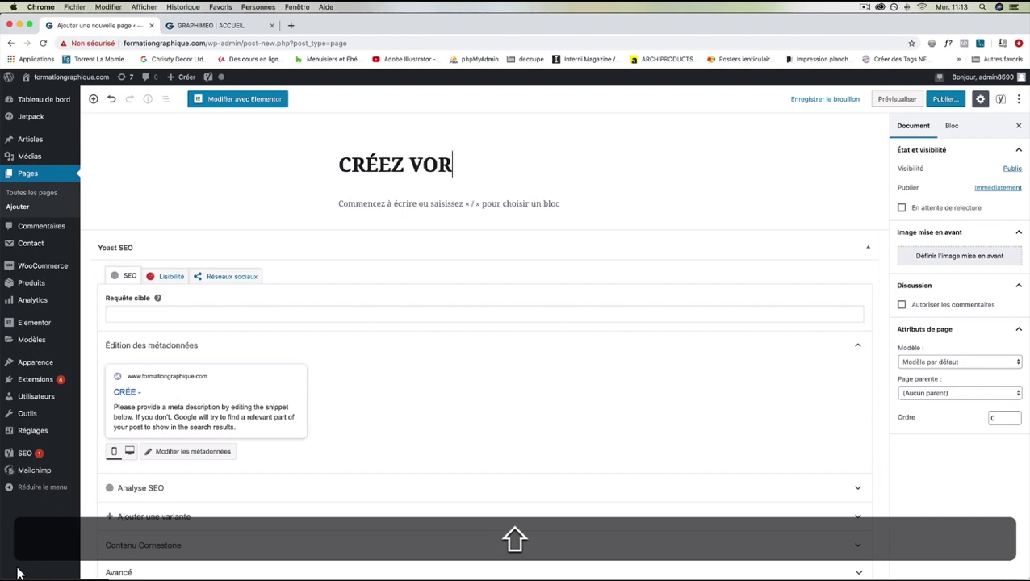
pyautogui.press('BackSpace')
pyautogui.write('TRE INTERNET')
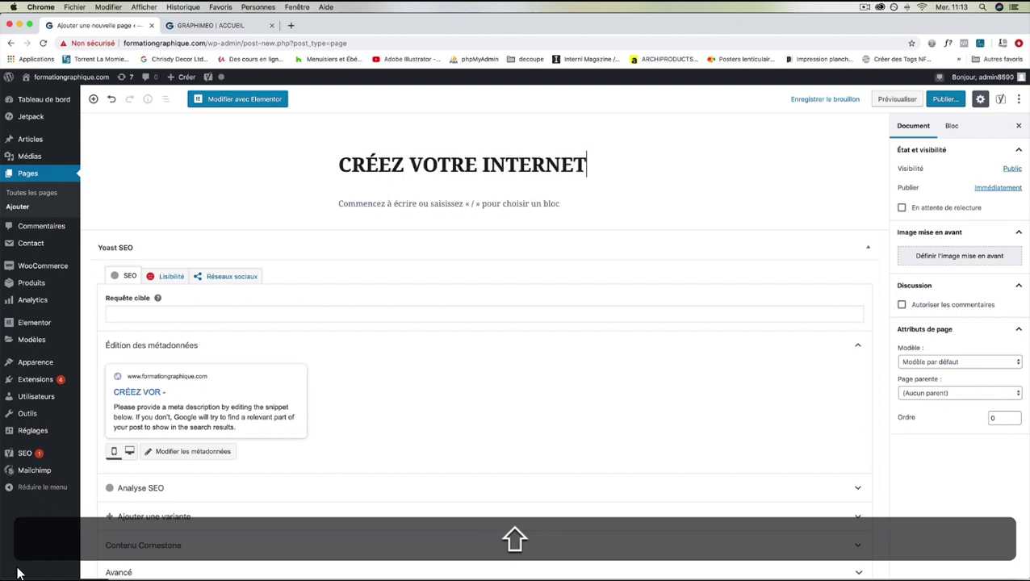
pyautogui.click(945, 98)
pyautogui.click(973, 98)
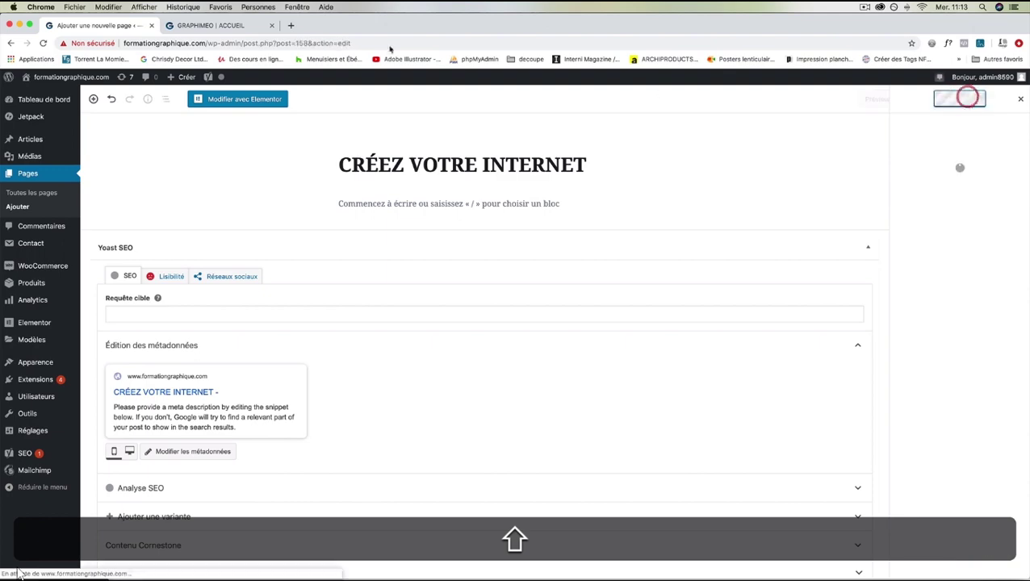
# Check the next entry in the GRAPHIMEO menu, then add a page titled "NOS FORMATEURS" and publish it.
pyautogui.click(205, 25)
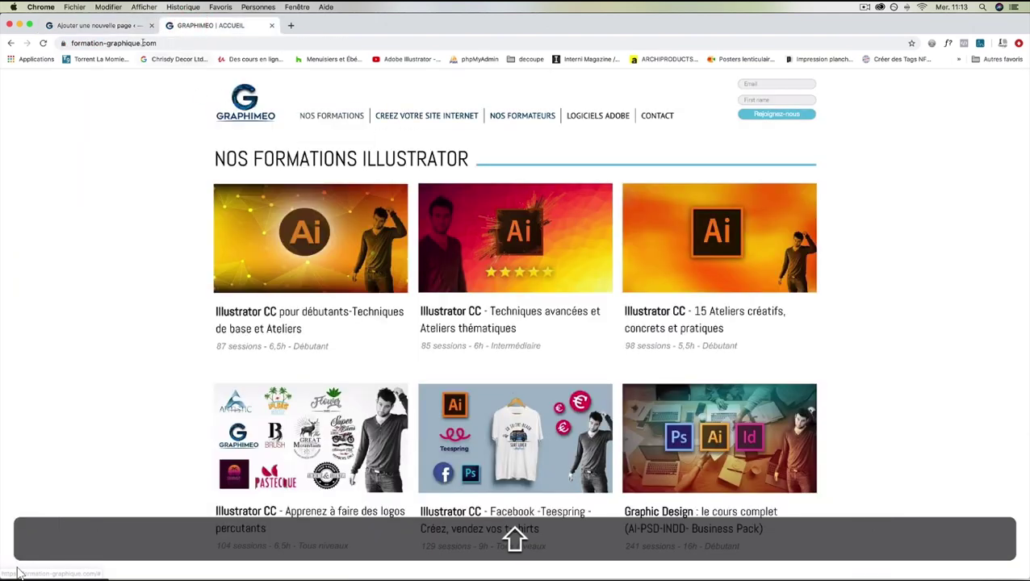
pyautogui.click(105, 25)
pyautogui.click(25, 210)
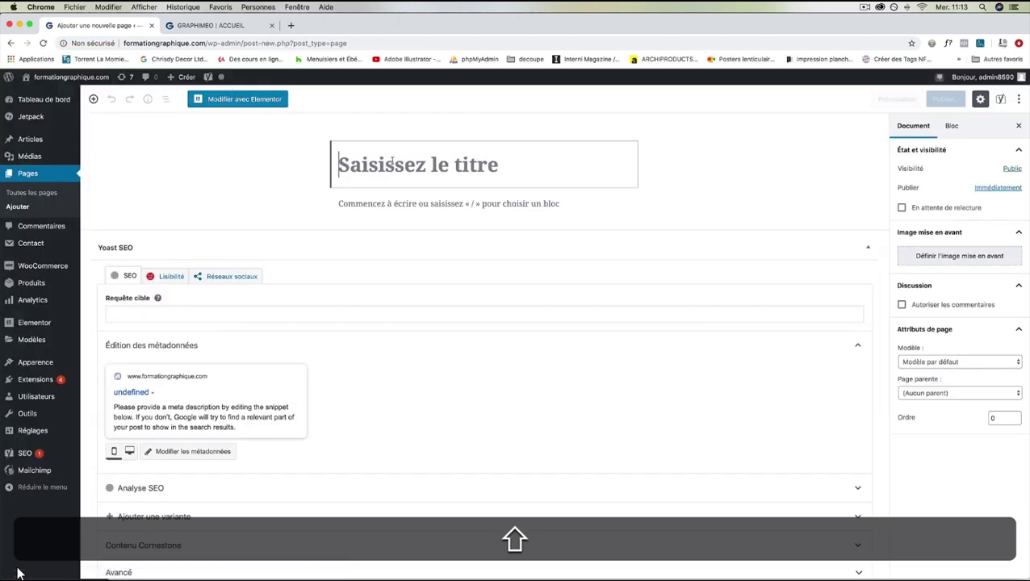
pyautogui.write('NOS FORMAEU')
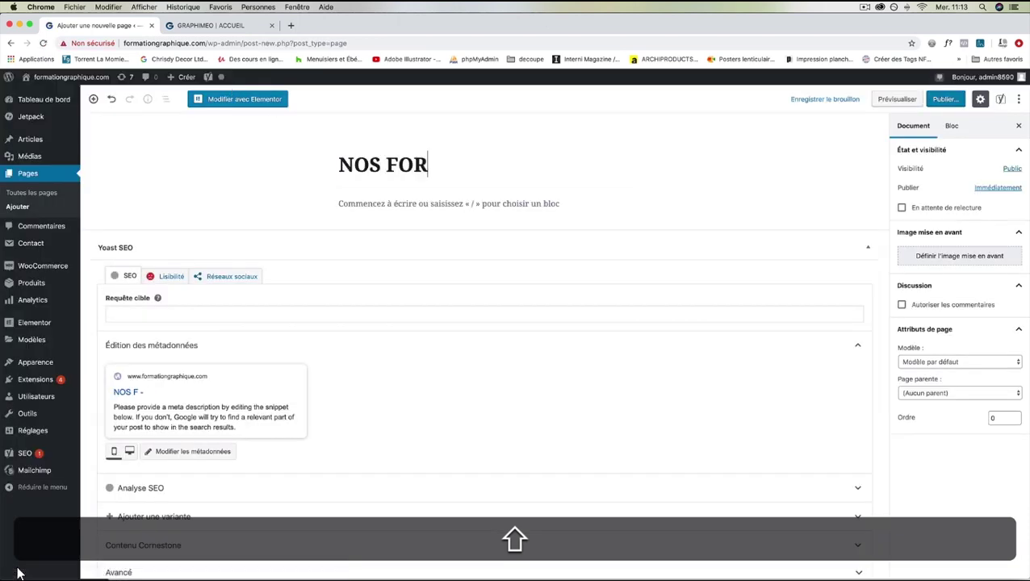
pyautogui.press('BackSpace')
pyautogui.press('BackSpace')
pyautogui.write('TERUS')
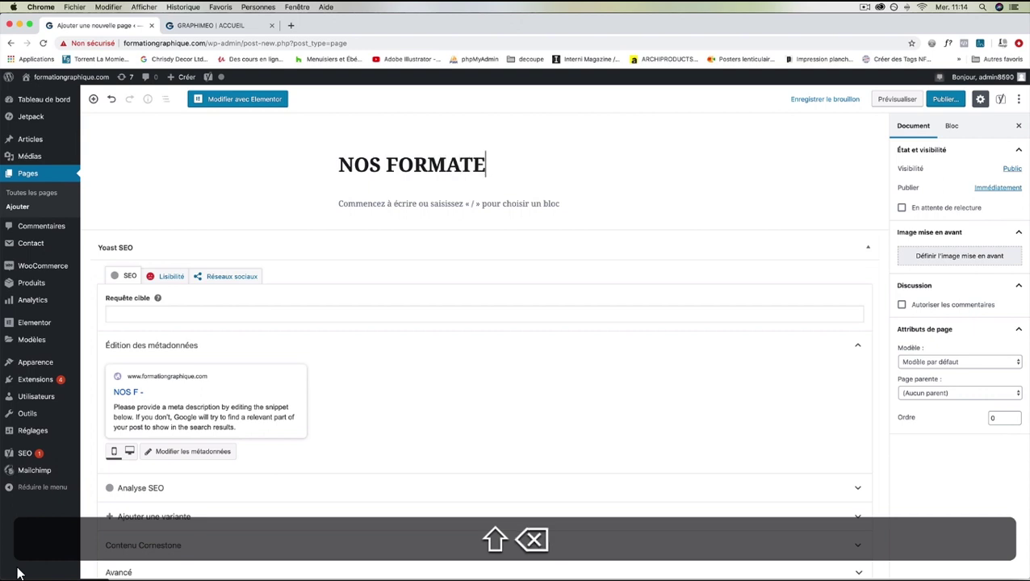
pyautogui.press('BackSpace')
pyautogui.press('BackSpace')
pyautogui.press('BackSpace')
pyautogui.write('URS')
pyautogui.click(944, 98)
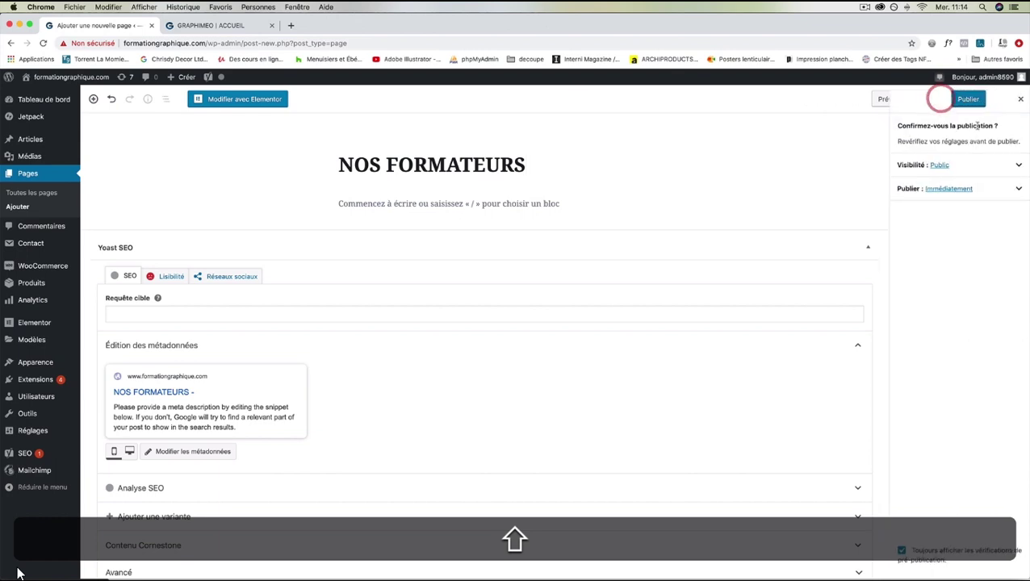
pyautogui.click(958, 98)
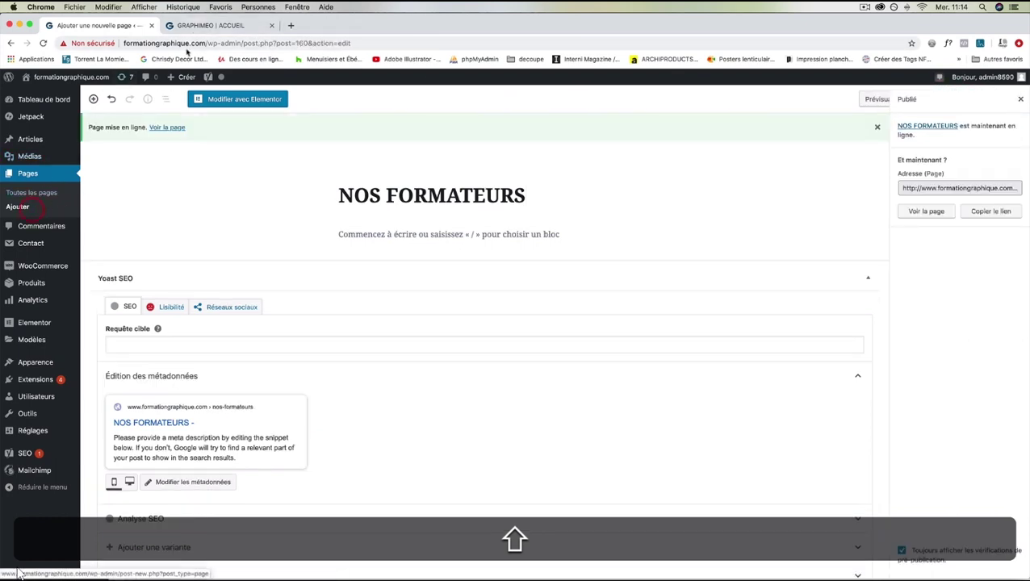
# Title another new page "LOGICIELS ADOBE" after the matching GRAPHIMEO menu entry and publish it.
pyautogui.click(198, 25)
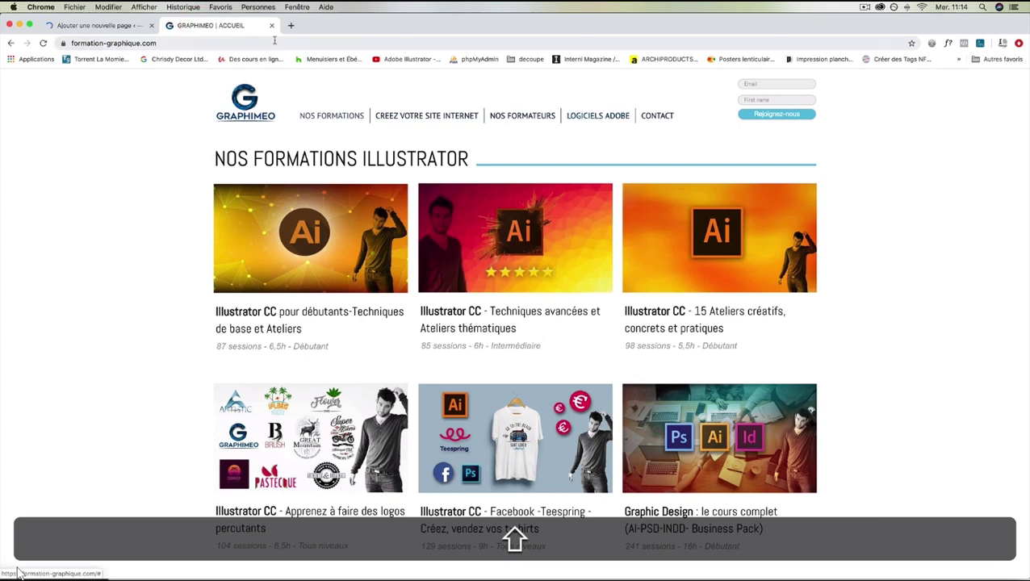
pyautogui.click(96, 25)
pyautogui.write('L')
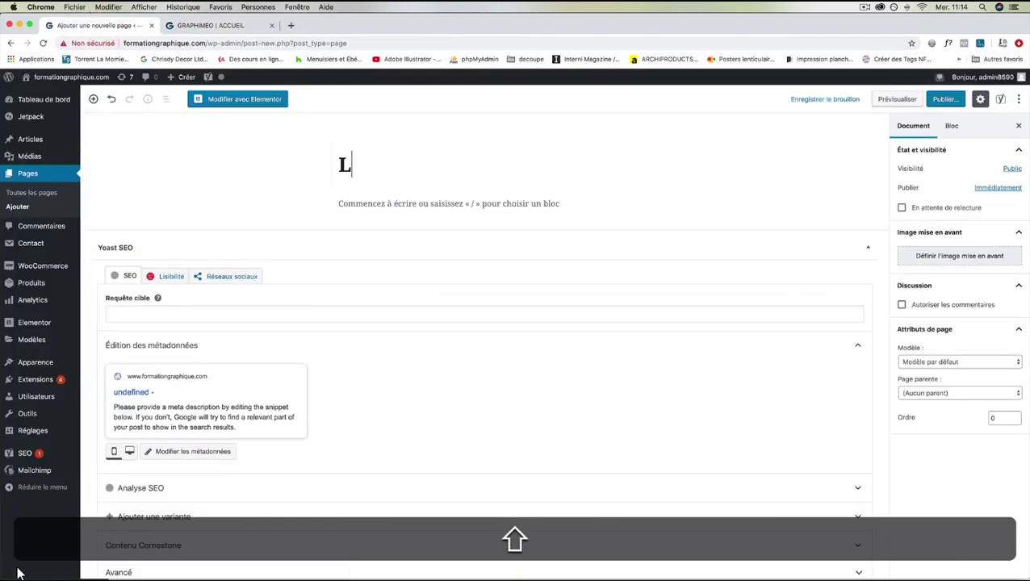
pyautogui.write('OGICIELS ADOBE')
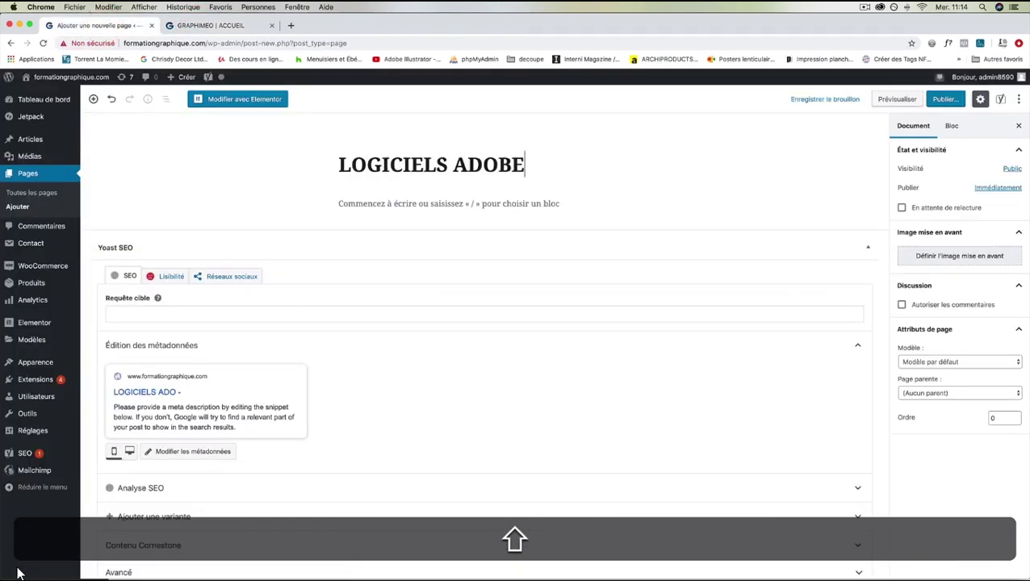
pyautogui.click(944, 98)
pyautogui.click(961, 99)
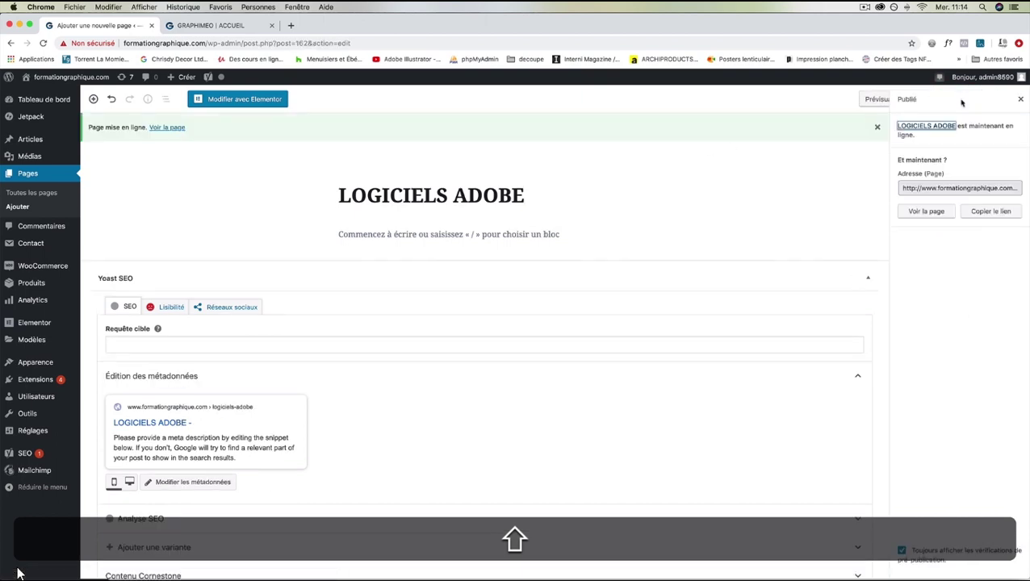
# Add and publish a new page titled "CONTACT", and review the NOS FORMATIONS submenu on the GRAPHIMEO site.
pyautogui.click(17, 207)
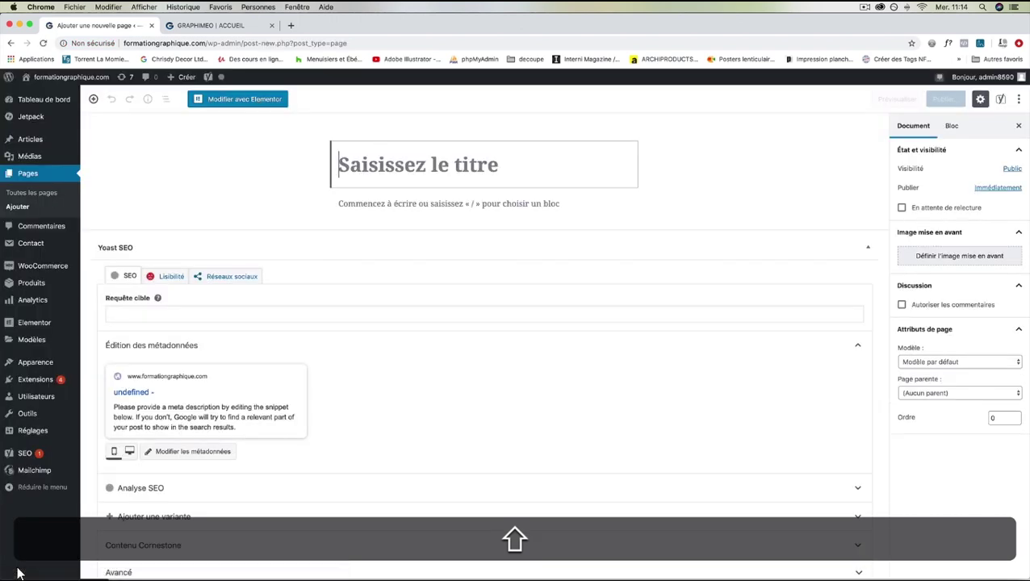
pyautogui.write('CONTACT')
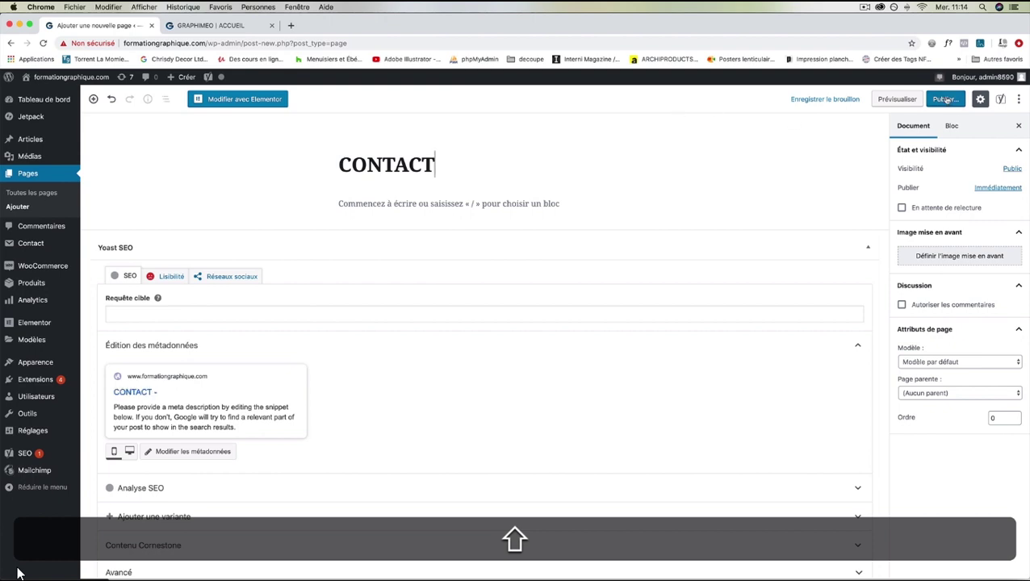
pyautogui.click(944, 98)
pyautogui.click(967, 99)
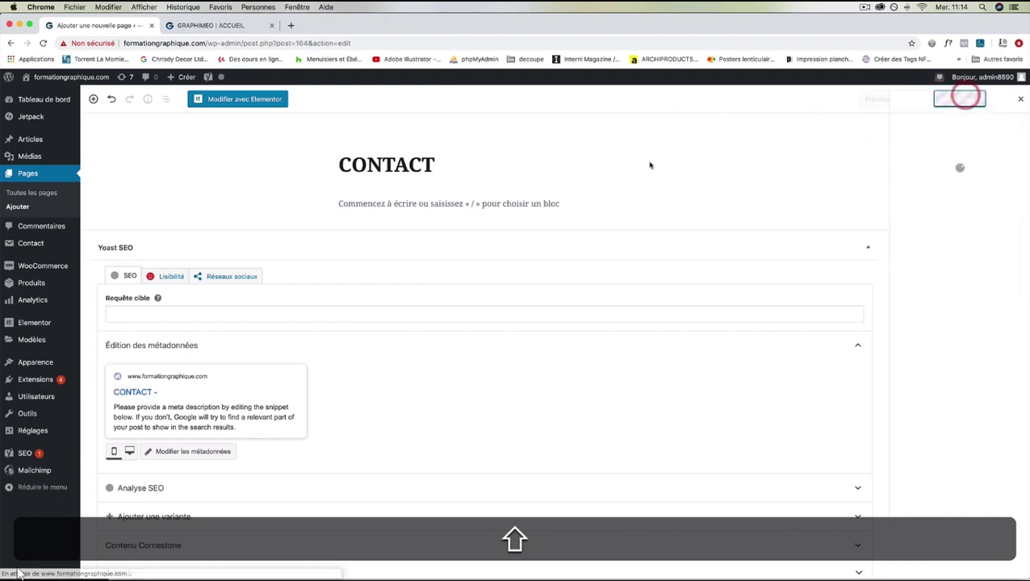
pyautogui.click(206, 25)
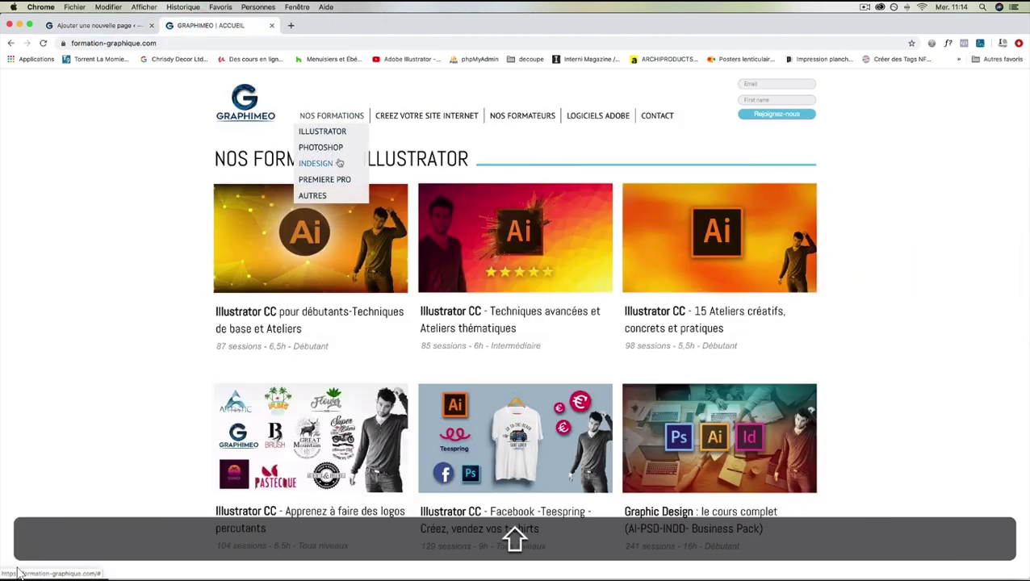
pyautogui.click(104, 25)
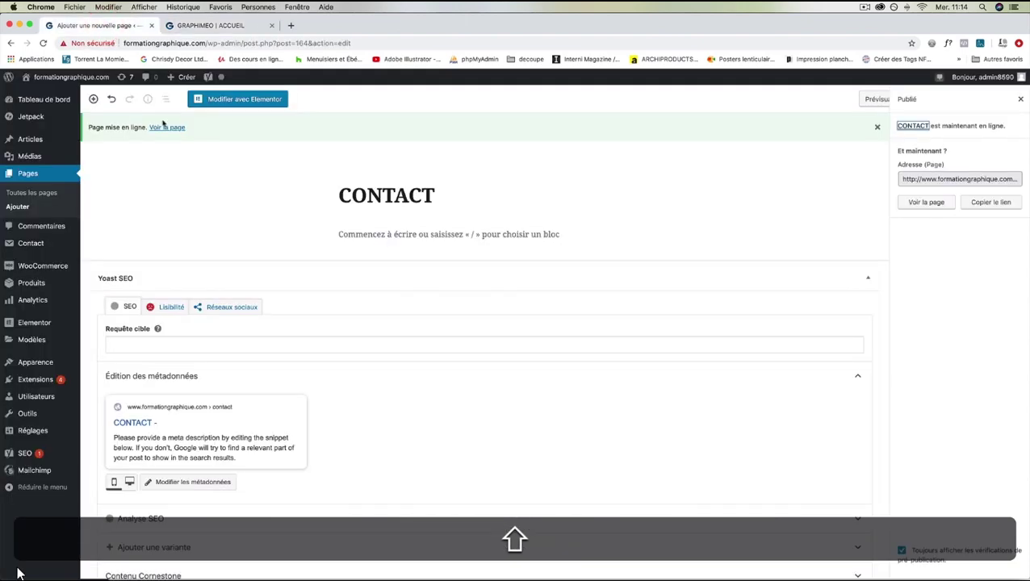